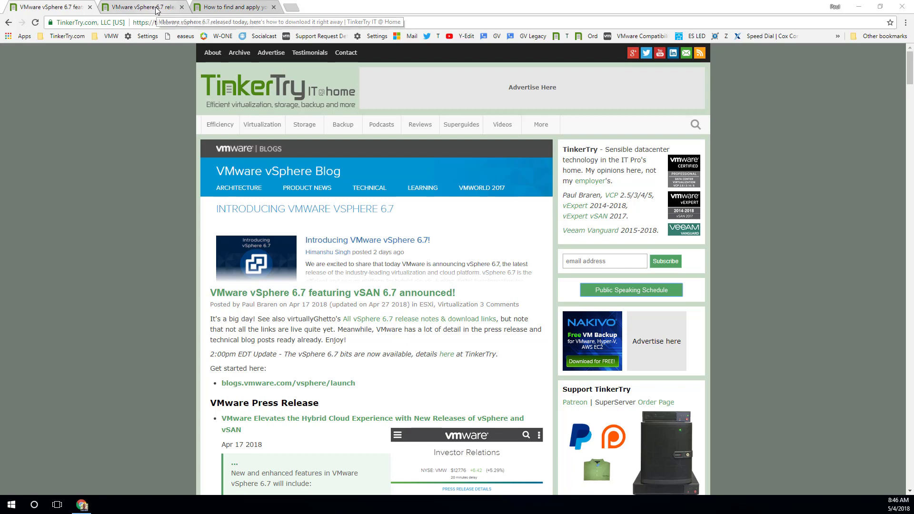
# Switch to the 'VMware vSphere 6.7 released' article listing the ESXi ISO and VCSA download files.
pyautogui.click(157, 10)
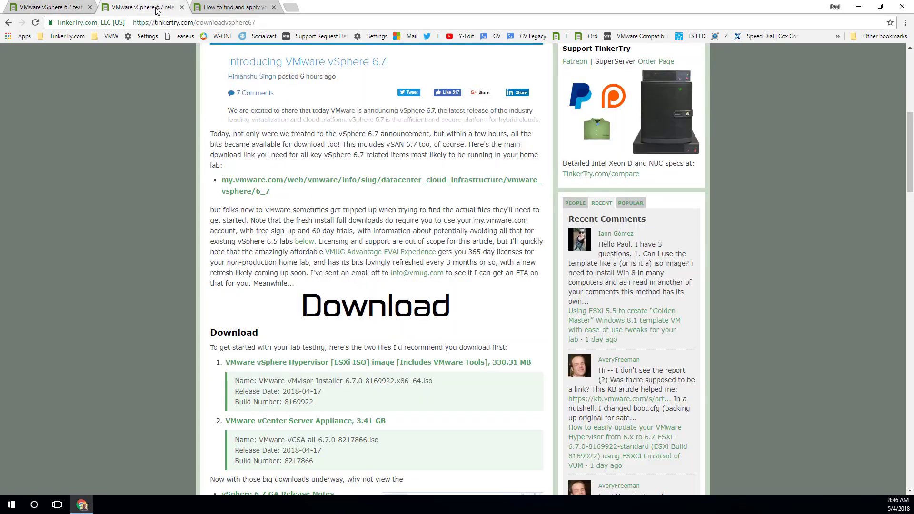
# From the EVALExperience license-key article, open the vmugadvantage.onthehub.com link in a new tab.
pyautogui.click(217, 11)
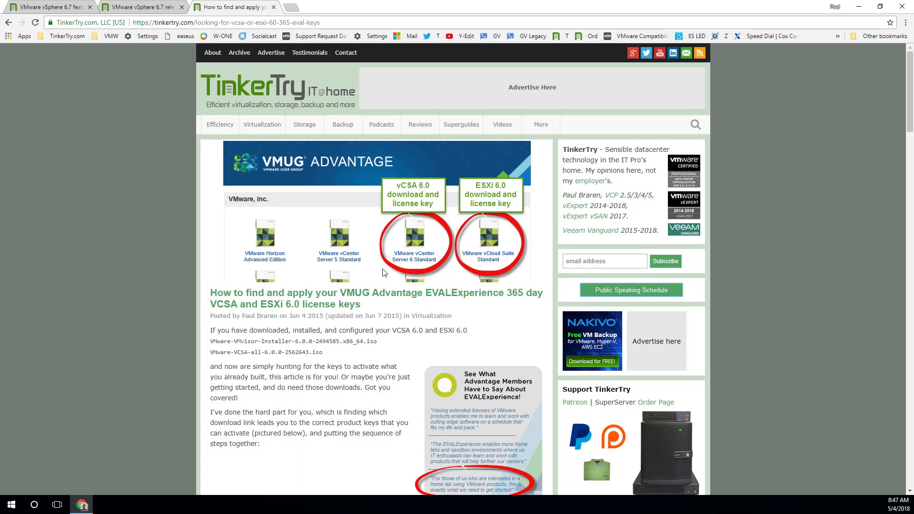
pyautogui.scroll(-2, 354, 329)
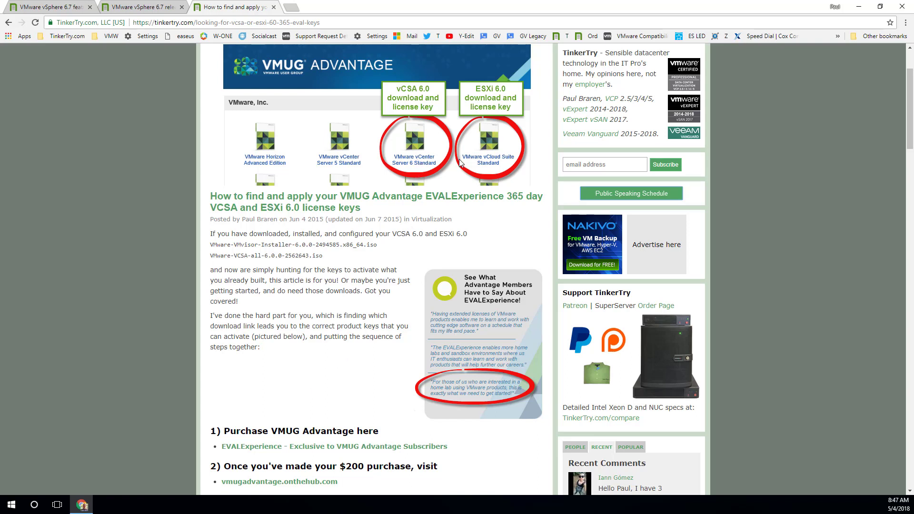
pyautogui.scroll(-1, 349, 396)
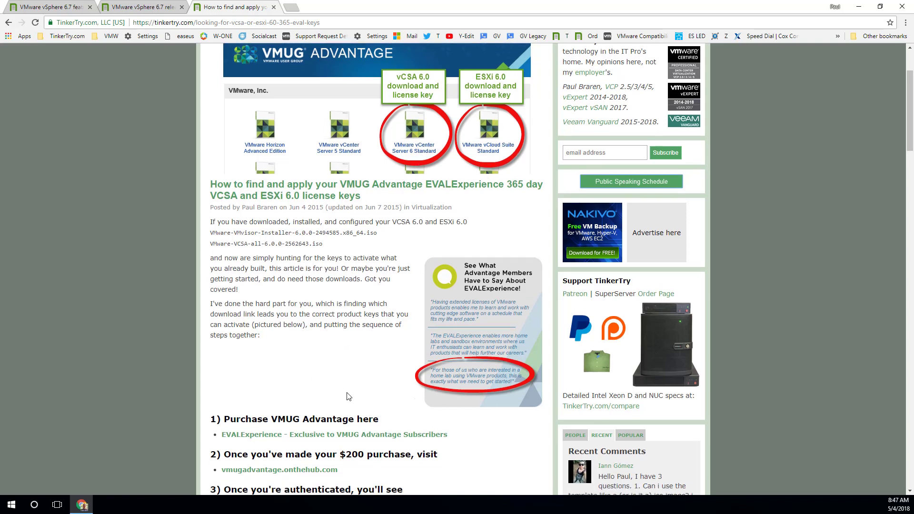
pyautogui.rightClick(293, 471)
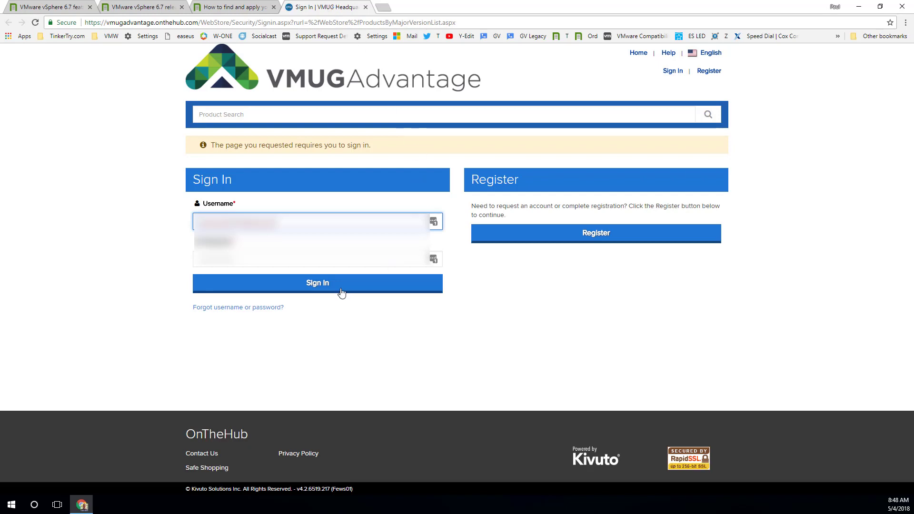
# Sign in to OnTheHub with the autofilled credentials to reach the VMware product list.
pyautogui.click(342, 289)
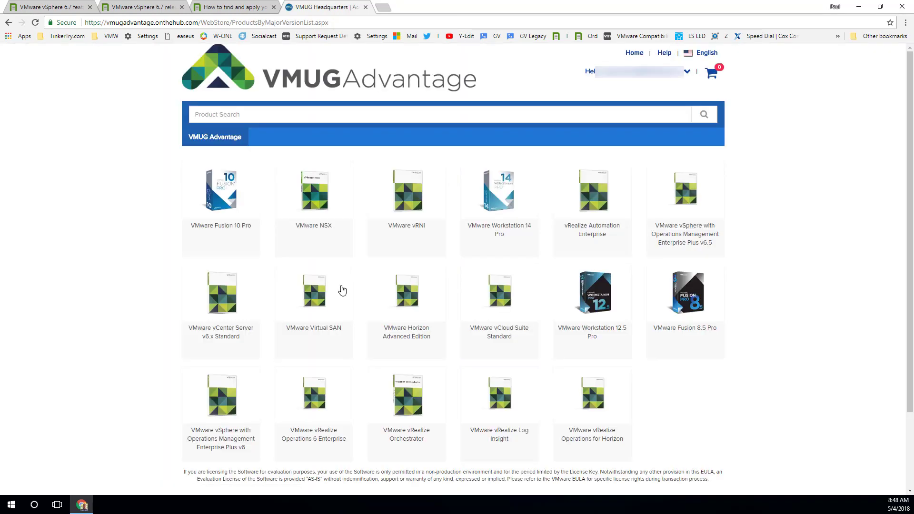
# Try adding VMware vCenter Server v6.x Standard to the cart, which errors as already ordered.
pyautogui.click(236, 354)
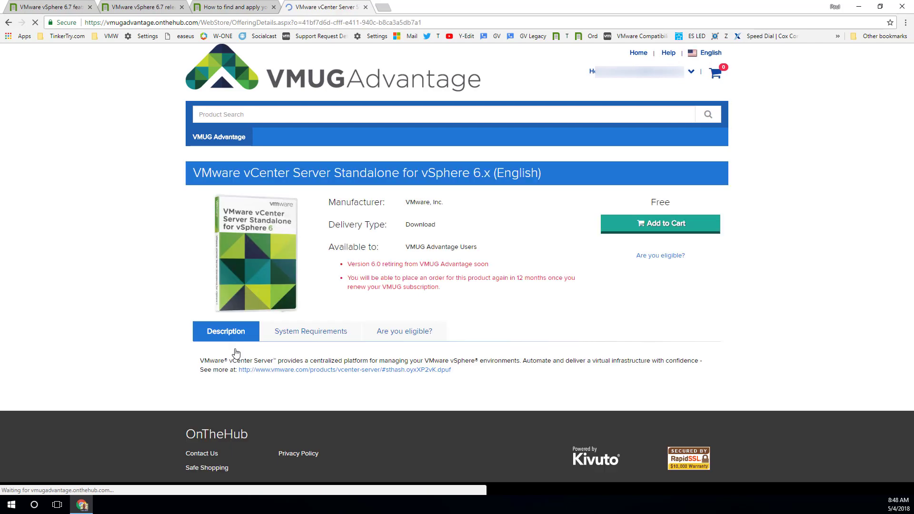
pyautogui.click(694, 229)
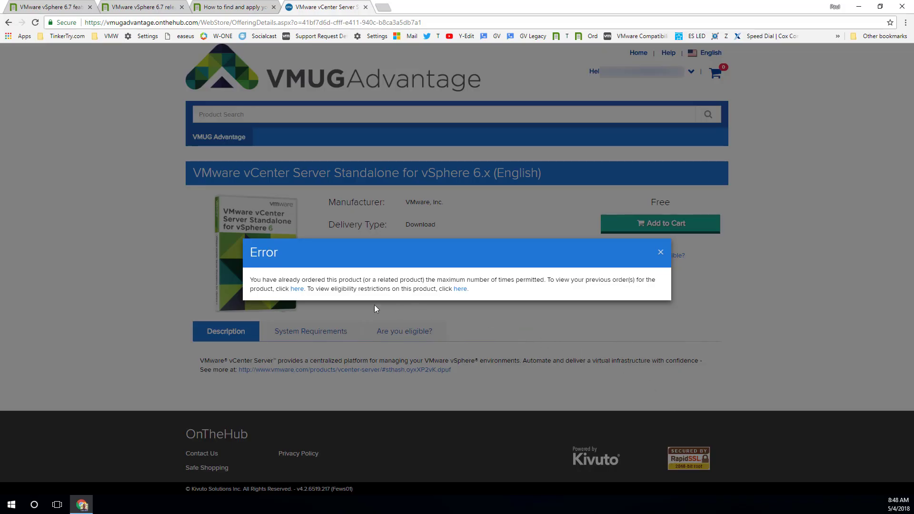
# Open the earlier vCenter Server Standalone order's details to reach its downloads list.
pyautogui.click(298, 289)
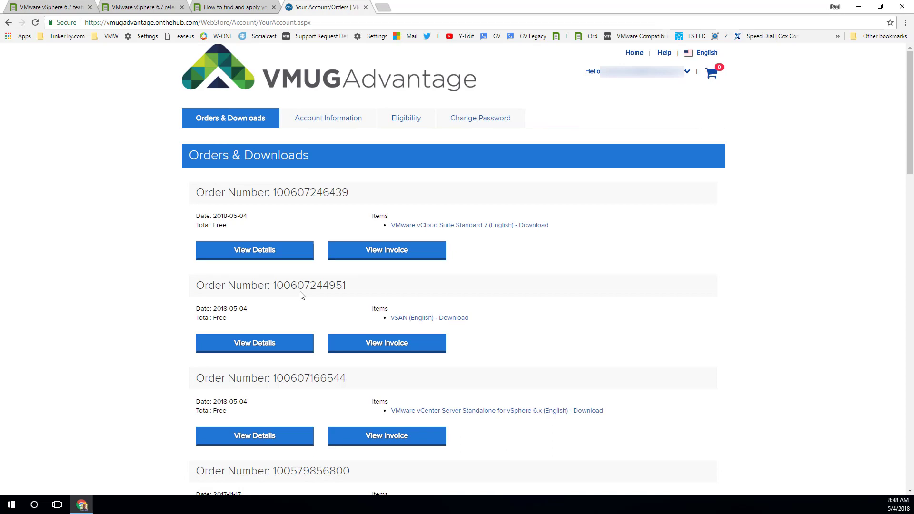
pyautogui.click(274, 442)
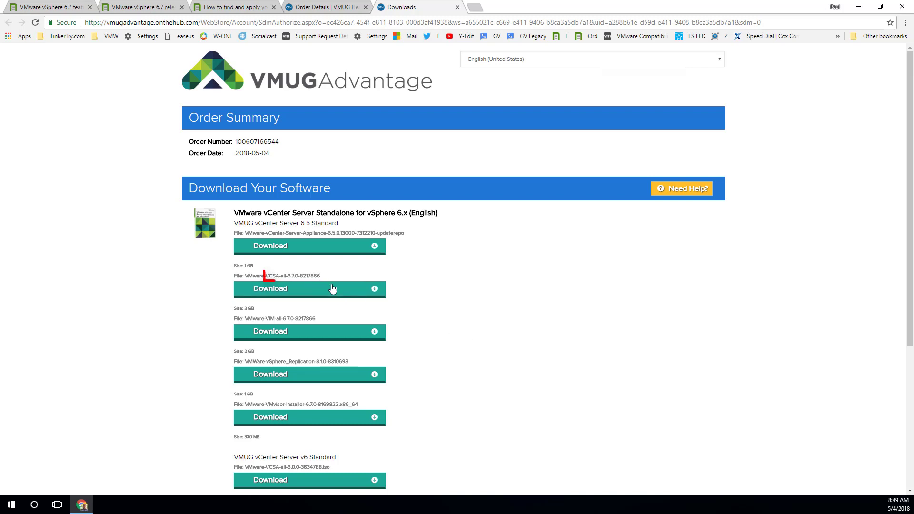
# After checking the build on TinkerTry, save VMware-VCSA-all-6.7.0-8217866.iso to C:\VMware.
pyautogui.click(140, 8)
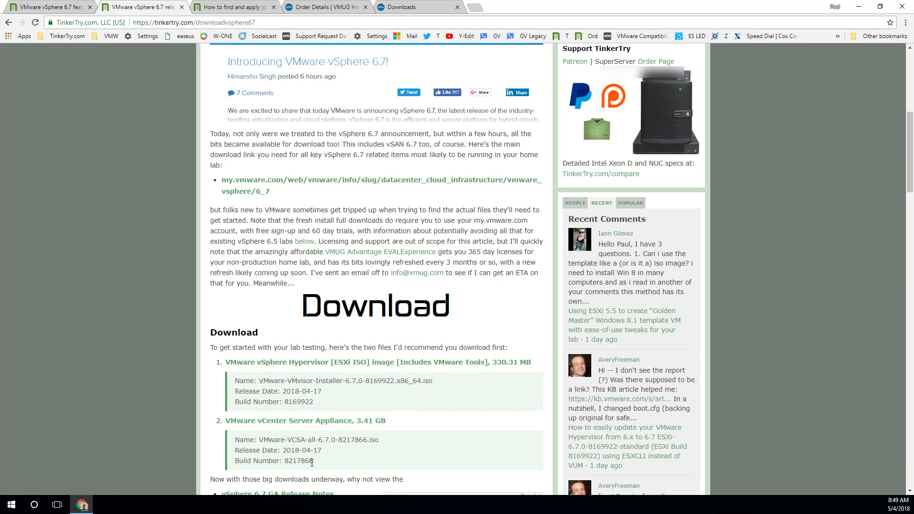
pyautogui.click(418, 8)
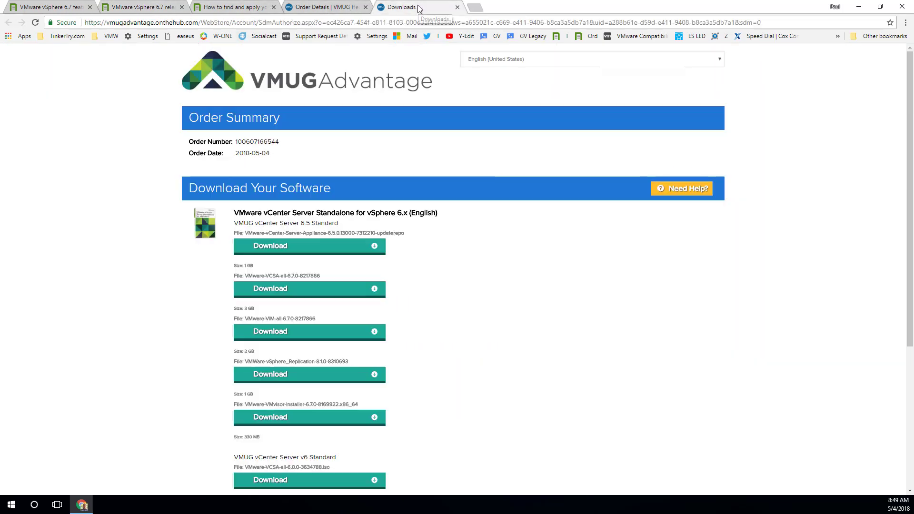
pyautogui.click(327, 290)
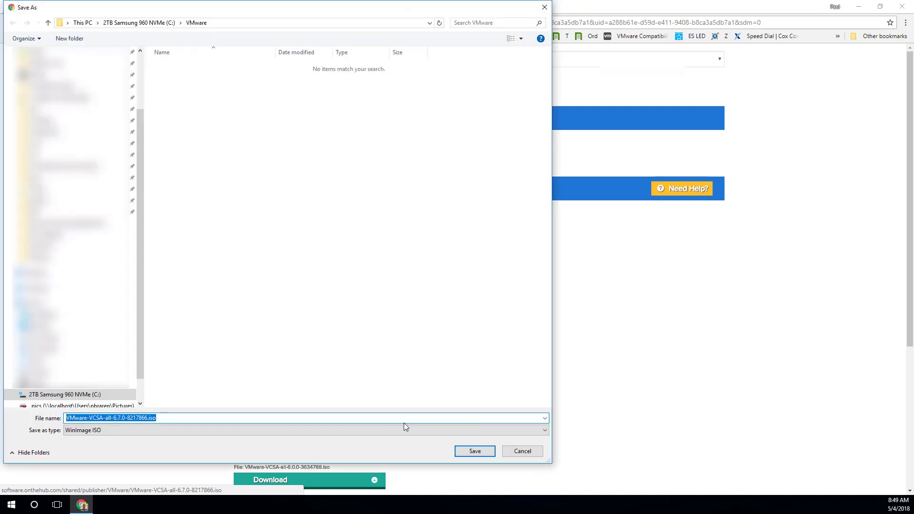
pyautogui.click(475, 451)
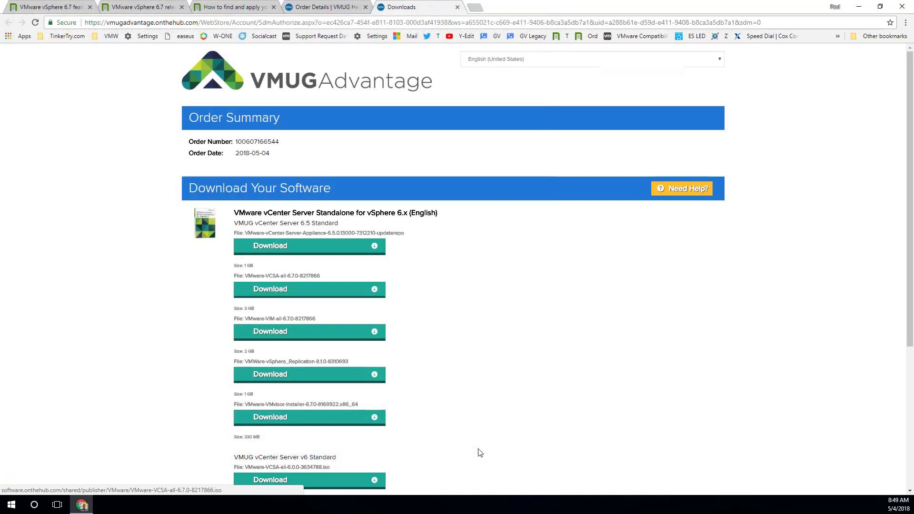
# Launch Task Manager from the taskbar and position it showing the Ethernet receive rate.
pyautogui.rightClick(549, 507)
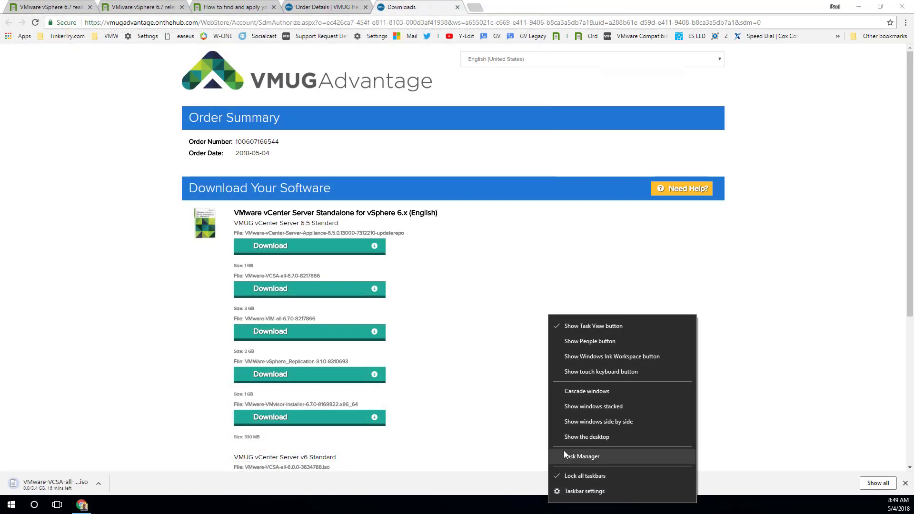
pyautogui.click(564, 451)
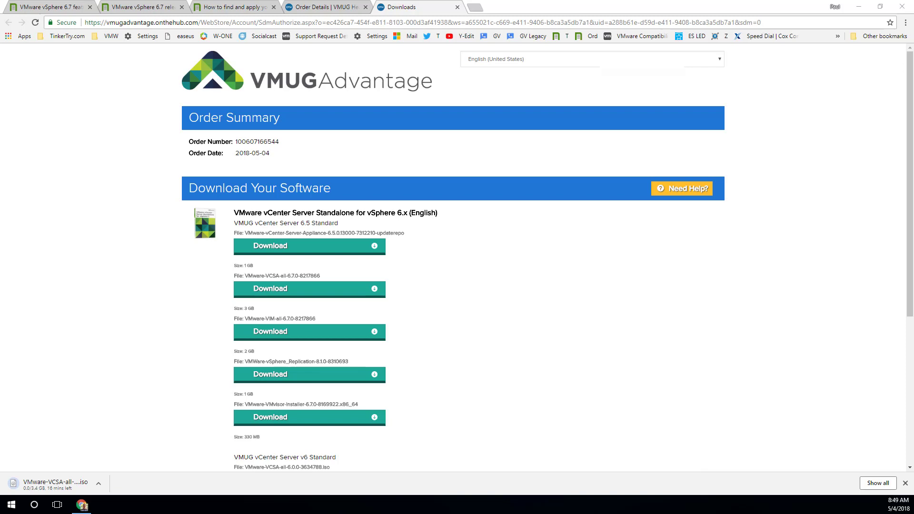
pyautogui.moveTo(624, 147); pyautogui.dragTo(452, 146)
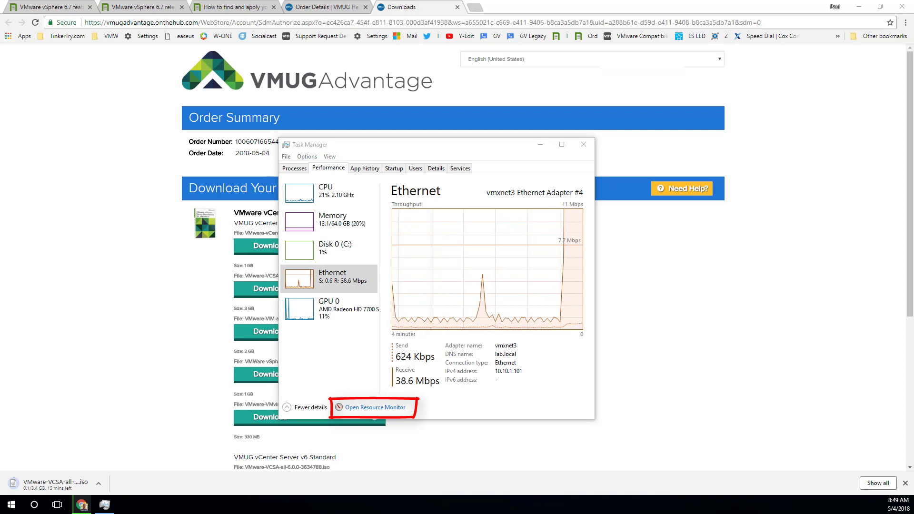
pyautogui.moveTo(428, 142); pyautogui.dragTo(125, 142)
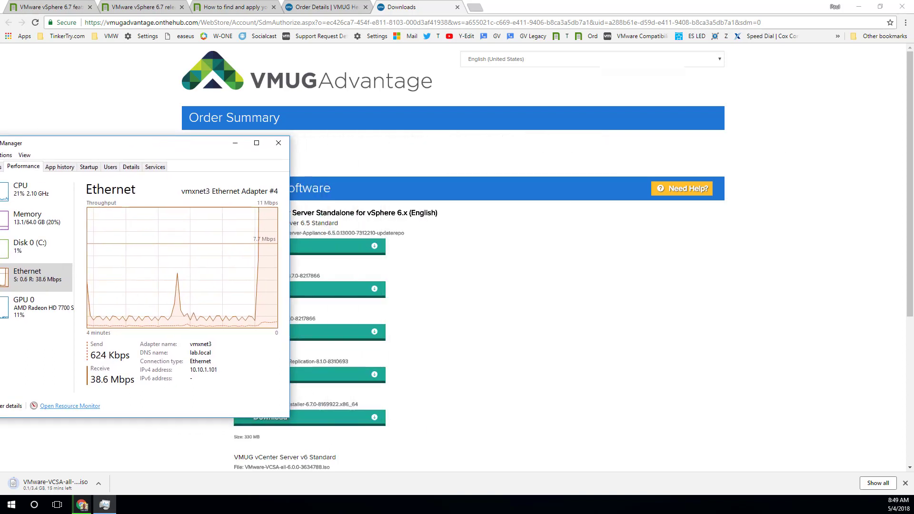
pyautogui.moveTo(585, 92); pyautogui.dragTo(576, 67)
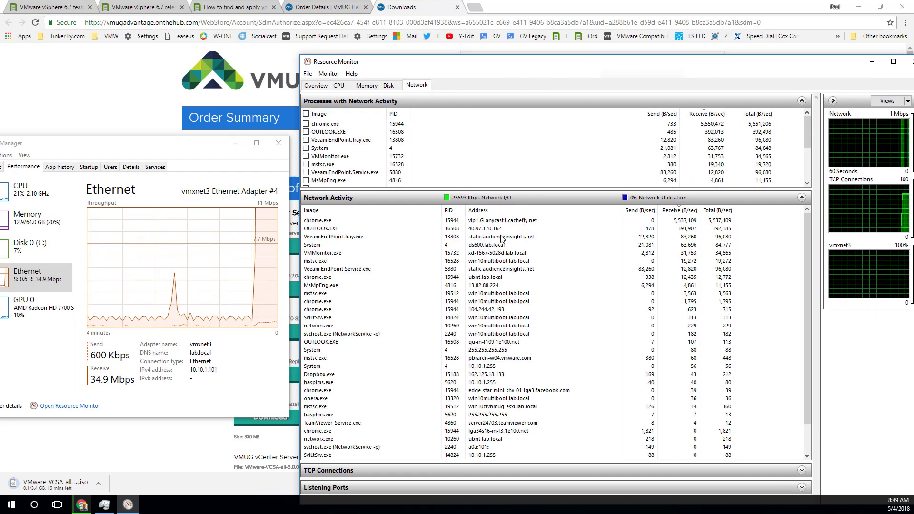
pyautogui.click(680, 212)
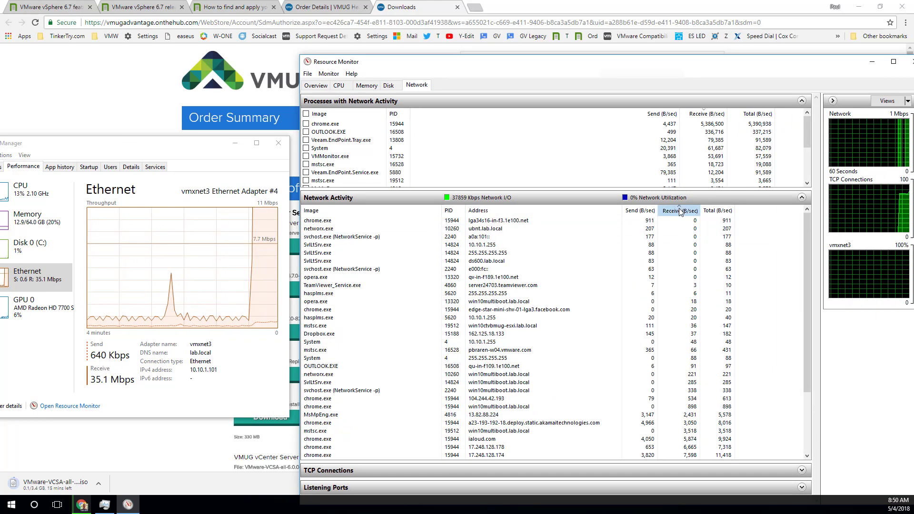
pyautogui.click(681, 211)
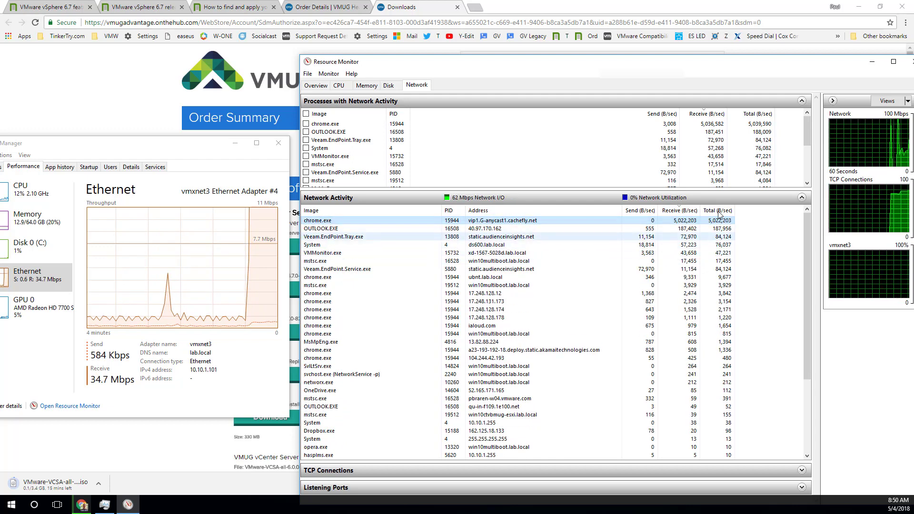
pyautogui.click(910, 62)
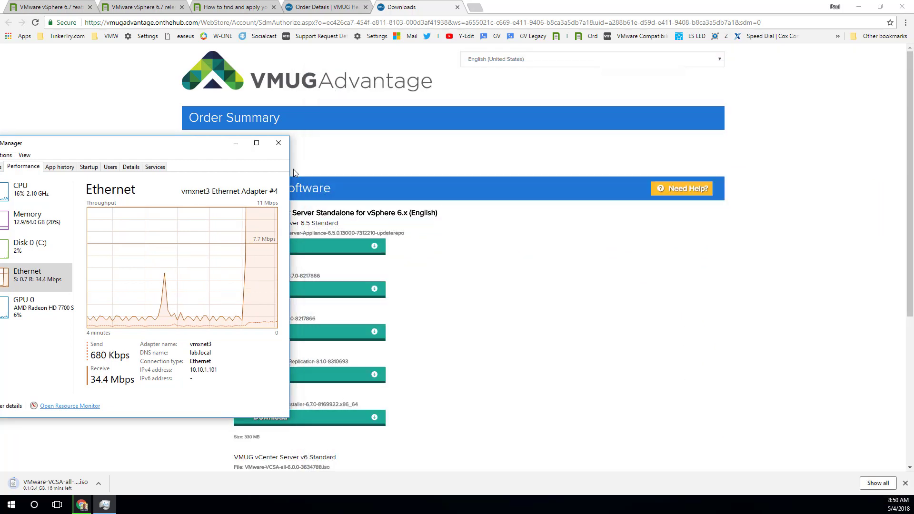
# Check the roughly 34 Mbps receive rate beside the download list, then close Task Manager.
pyautogui.moveTo(194, 151); pyautogui.dragTo(618, 168)
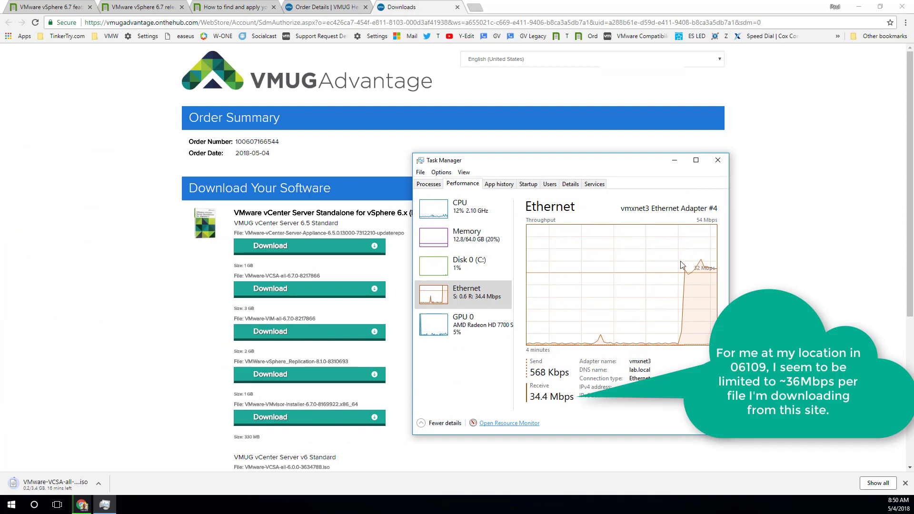
pyautogui.click(717, 160)
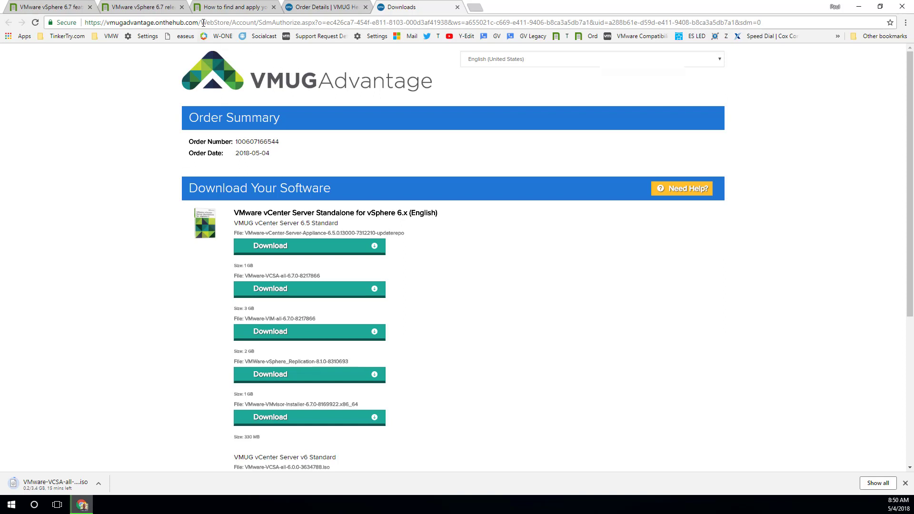
# Trim the address to just vmugadvantage.onthehub.com and load the store's product catalogue.
pyautogui.moveTo(200, 22); pyautogui.dragTo(213, 23)
pyautogui.moveTo(272, 25); pyautogui.dragTo(843, 40)
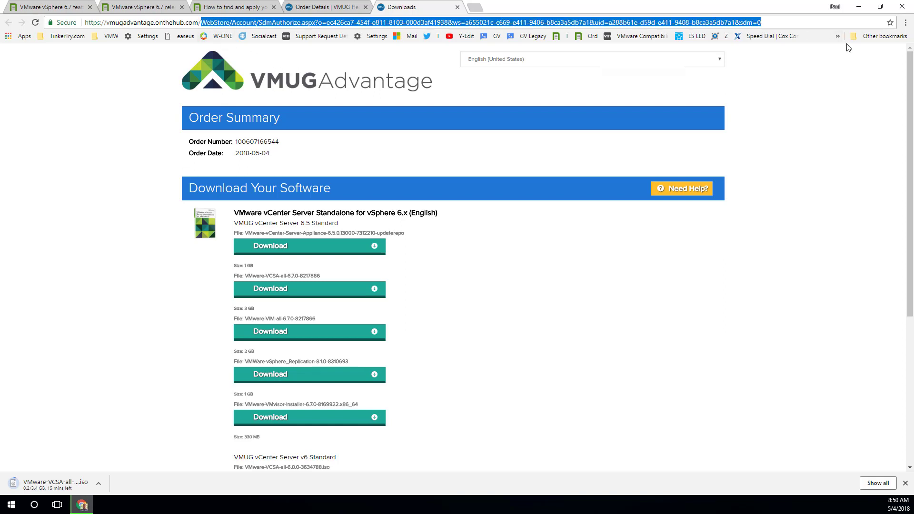
pyautogui.press('BackSpace')
pyautogui.press('Return')
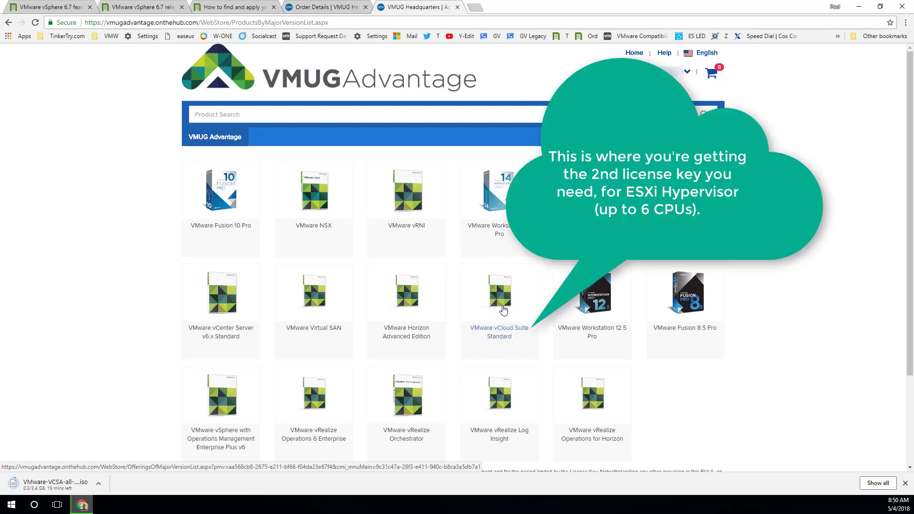
# Attempt ordering vCloud Suite Standard, then follow the error's link to the earlier order.
pyautogui.click(503, 310)
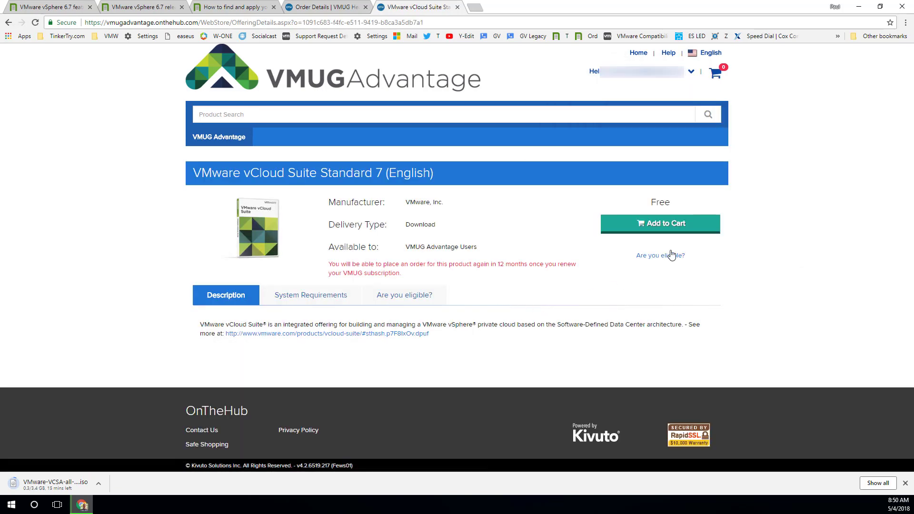
pyautogui.click(688, 230)
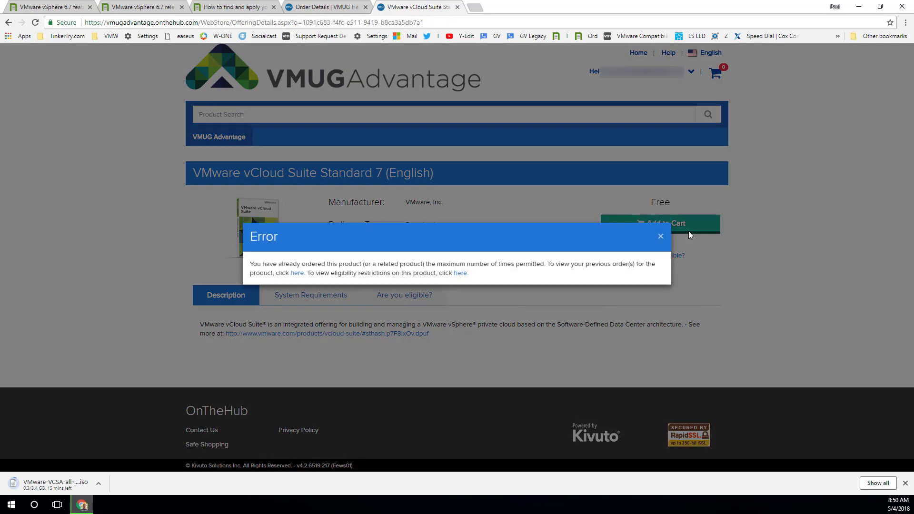
pyautogui.click(298, 277)
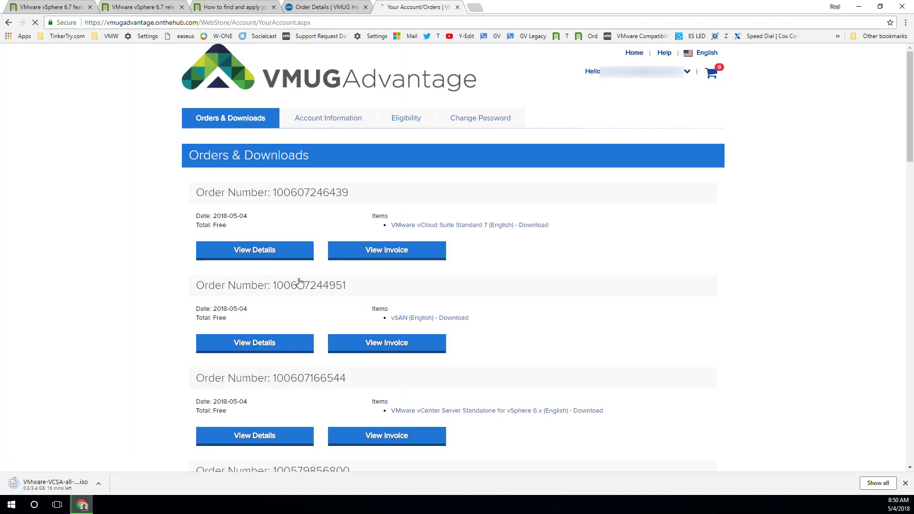
# Open the vCloud Suite Standard order details and copy its second serial number.
pyautogui.click(288, 256)
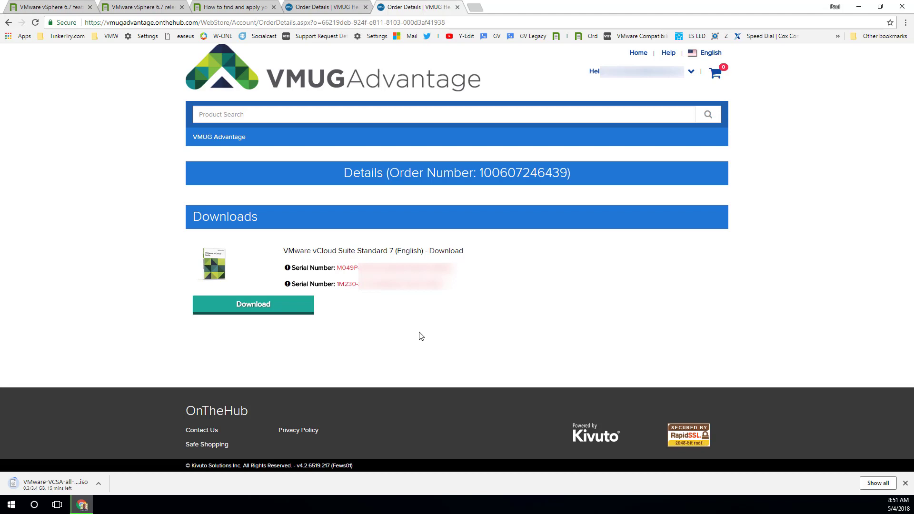
pyautogui.moveTo(443, 284); pyautogui.dragTo(338, 284)
pyautogui.rightClick(367, 288)
pyautogui.click(381, 296)
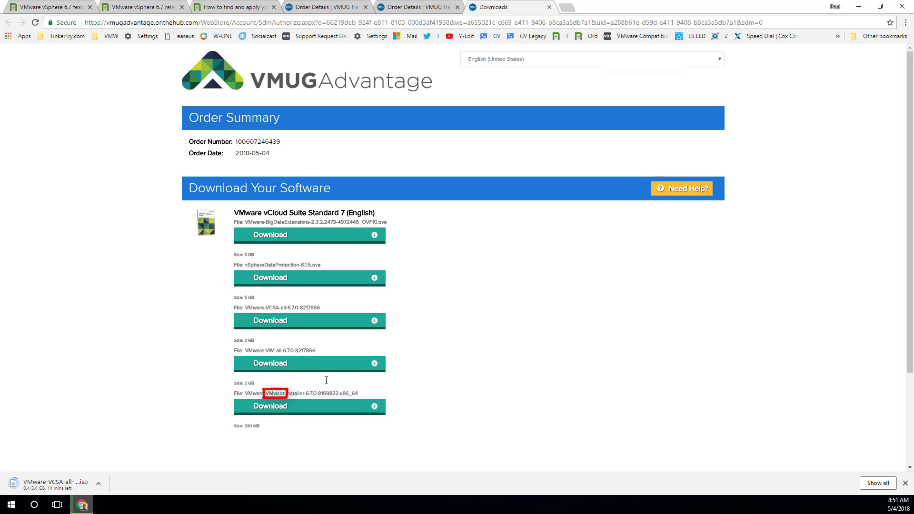
# Save VMware-VMvisor-Installer-6.7.0-8169922.x86_64.iso from the order page to the VMware folder.
pyautogui.click(128, 7)
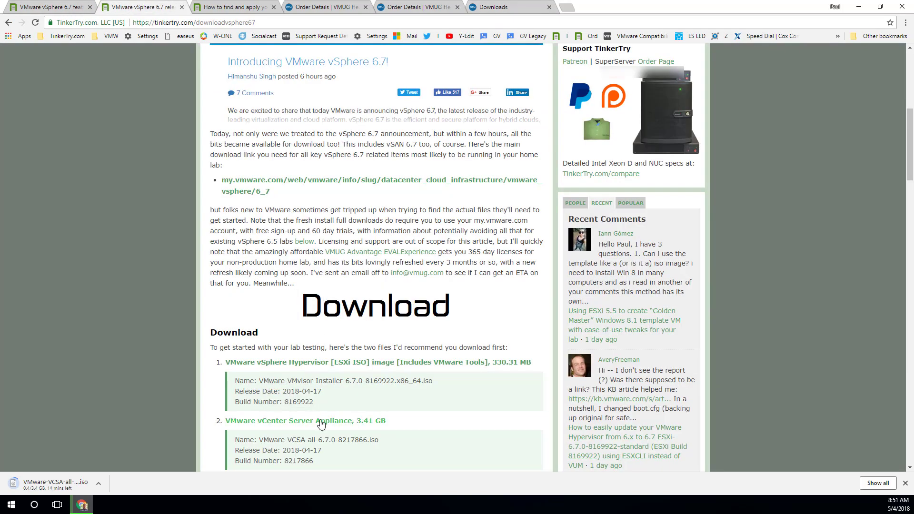
pyautogui.click(498, 8)
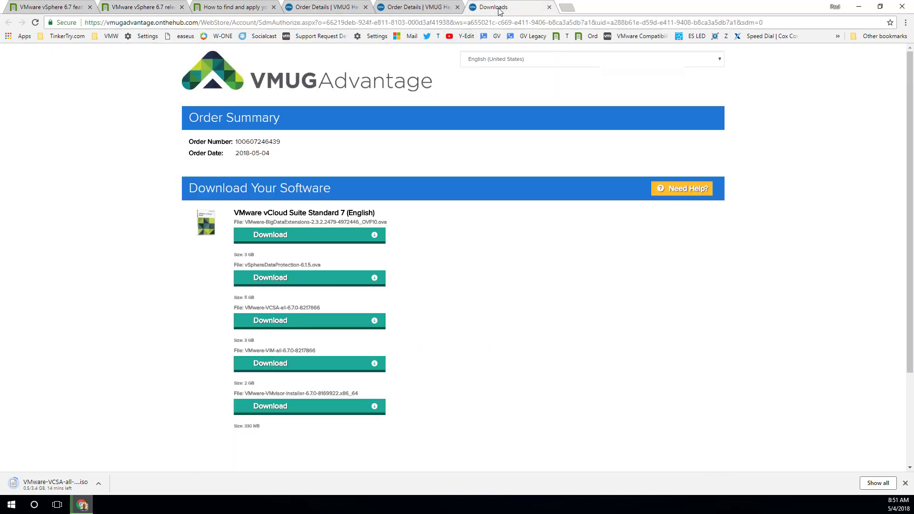
pyautogui.click(309, 405)
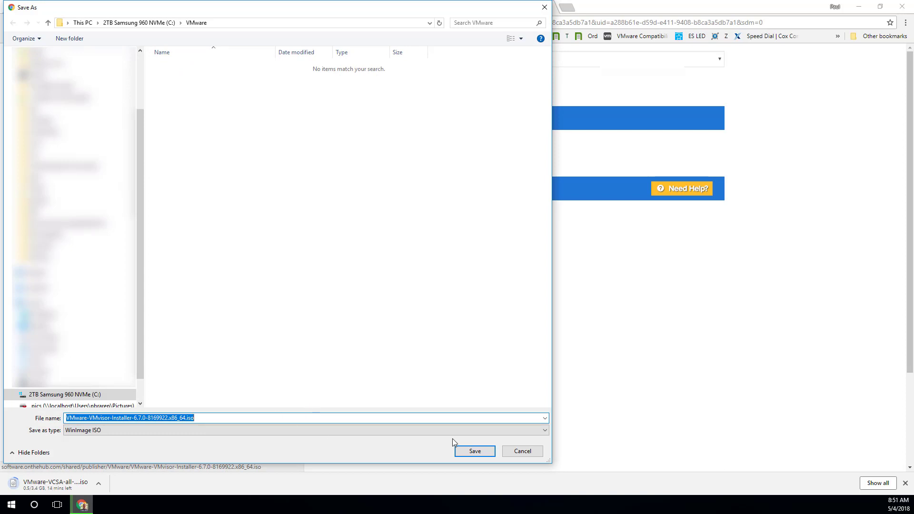
pyautogui.click(490, 451)
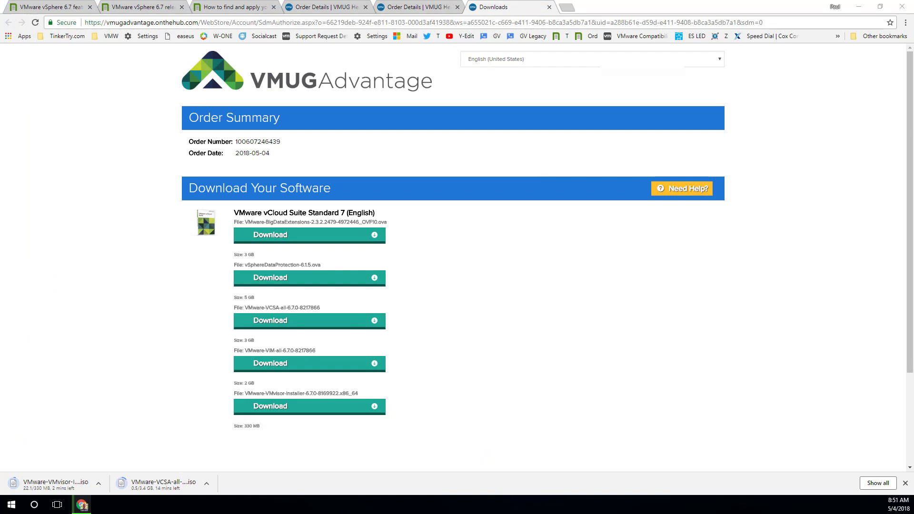
# Check the download throughput in Task Manager, then close it.
pyautogui.rightClick(488, 509)
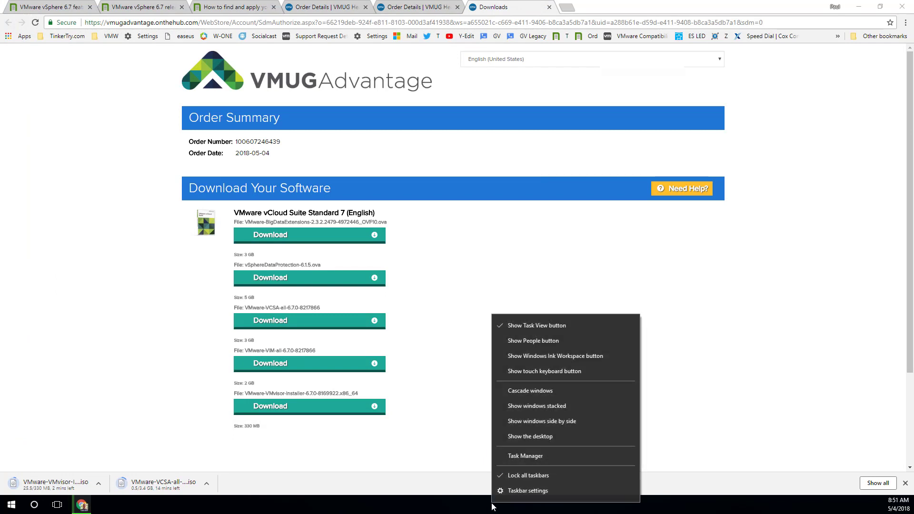
pyautogui.click(521, 456)
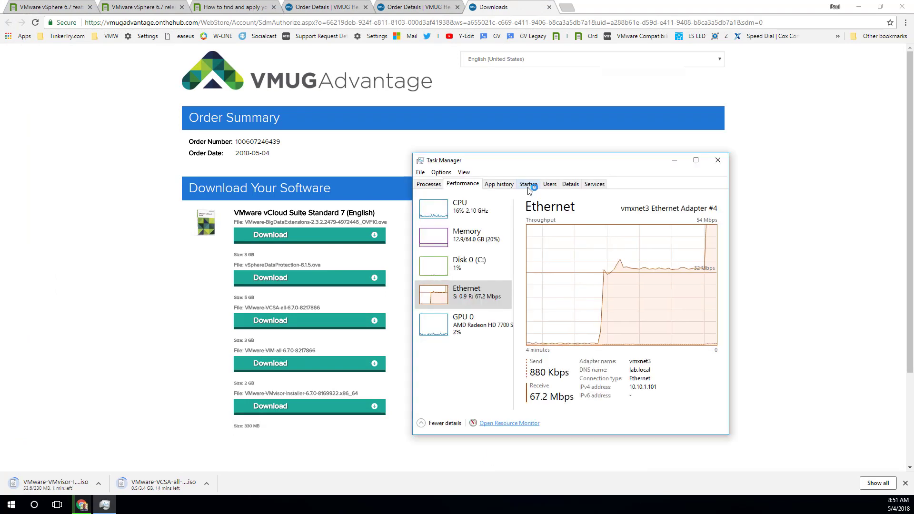
pyautogui.click(717, 159)
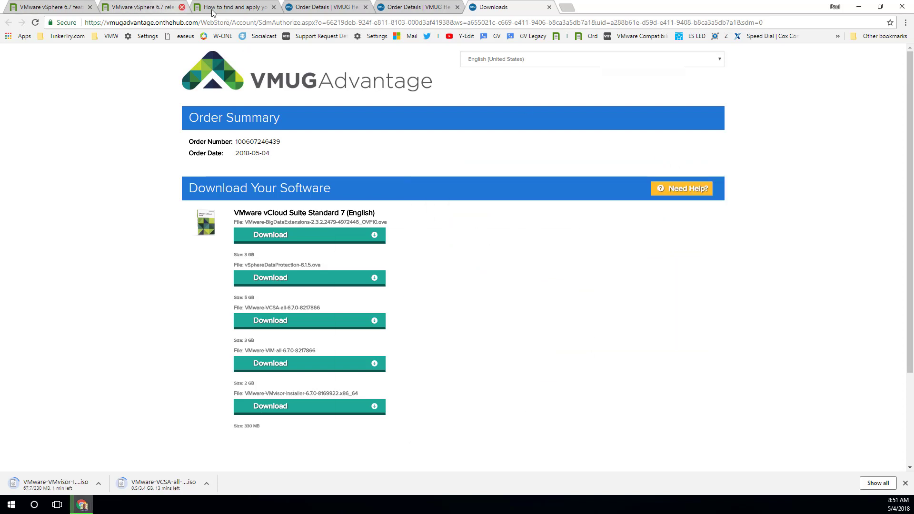
# Select the URL path after the store domain to return to the store's product list.
pyautogui.moveTo(202, 23); pyautogui.dragTo(764, 22)
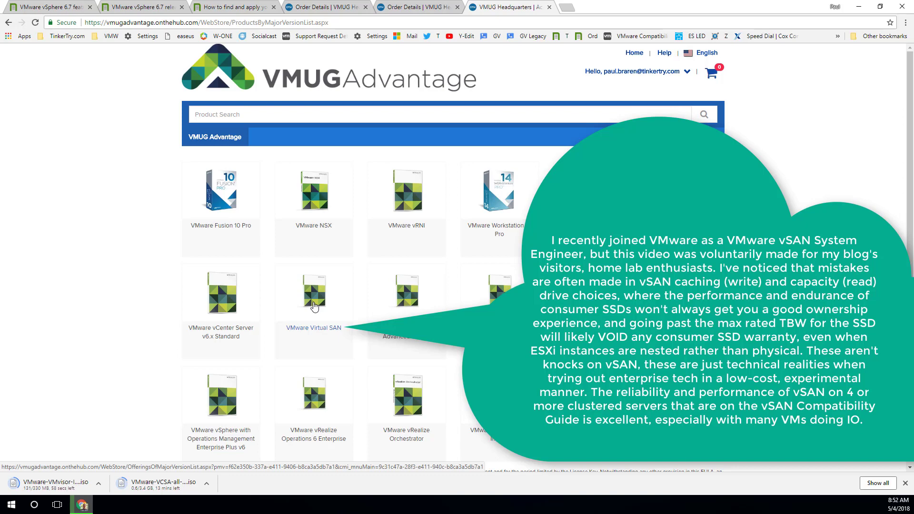
# Reach the earlier VMware Virtual SAN (English) order through the duplicate-order error and show its serial number.
pyautogui.click(314, 305)
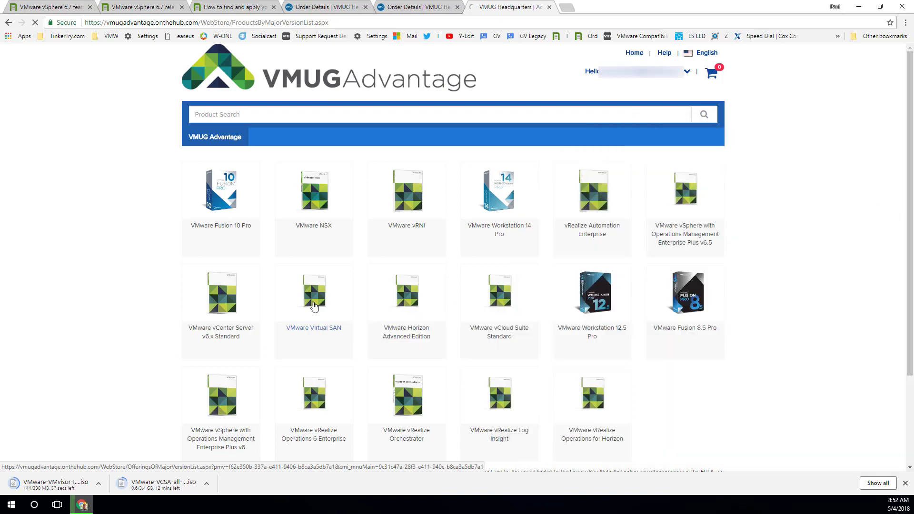
pyautogui.click(671, 230)
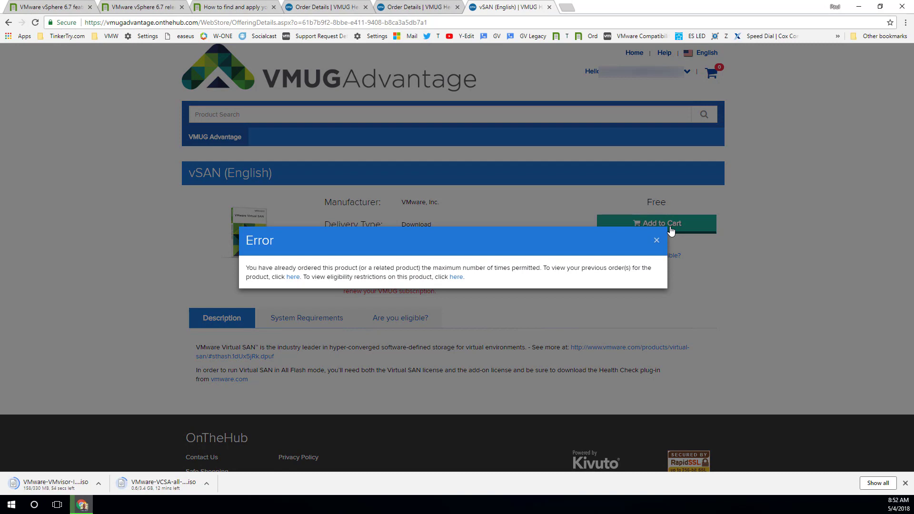
pyautogui.click(291, 278)
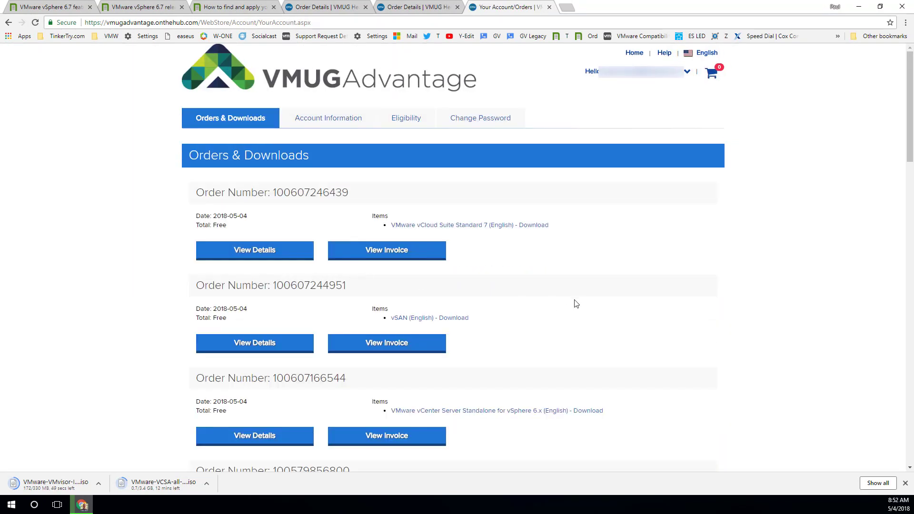
pyautogui.click(272, 341)
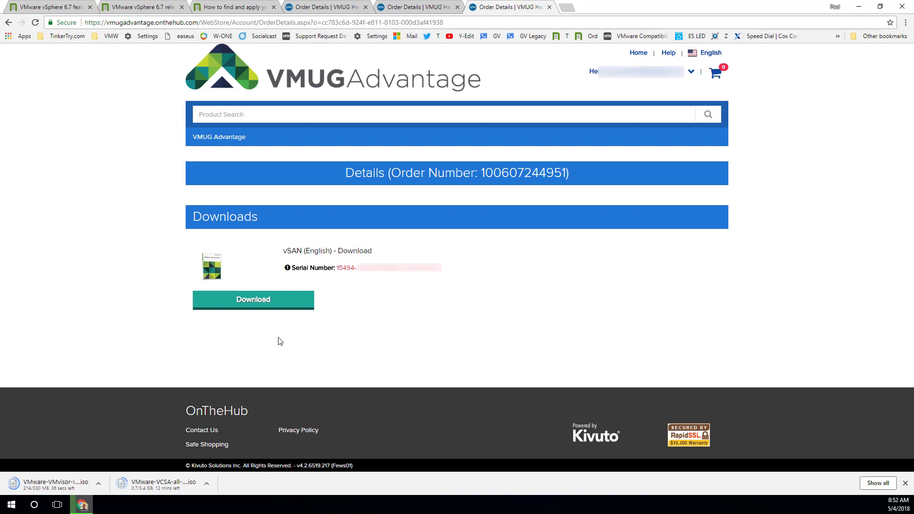
# Open the vSAN (English) order's download page from the Download button under its serial number.
pyautogui.click(295, 305)
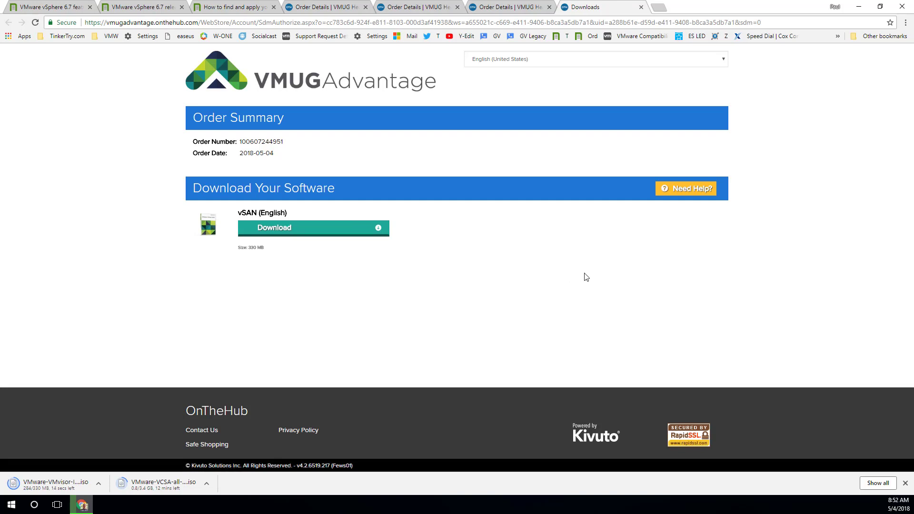
# Go from the TinkerTry license keys article to the TinkerTry home page via the logo.
pyautogui.click(241, 7)
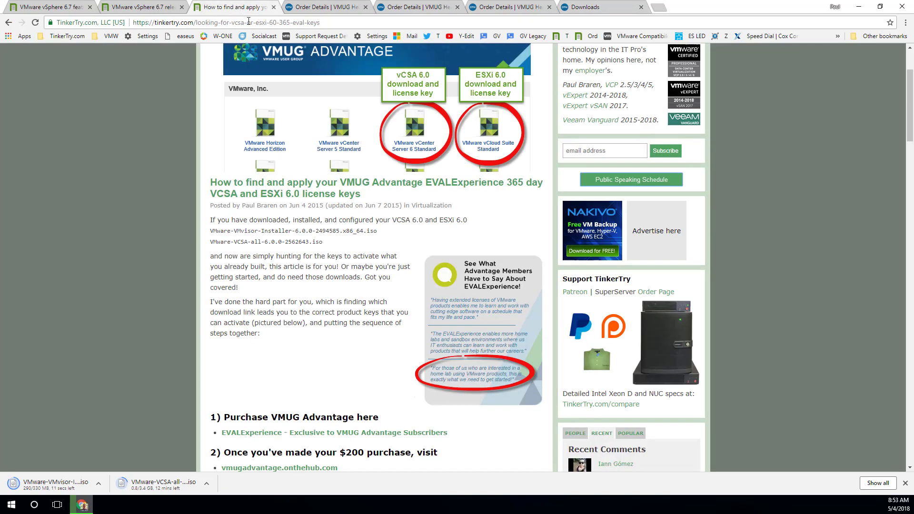
pyautogui.scroll(2, 224, 227)
pyautogui.scroll(1, 223, 228)
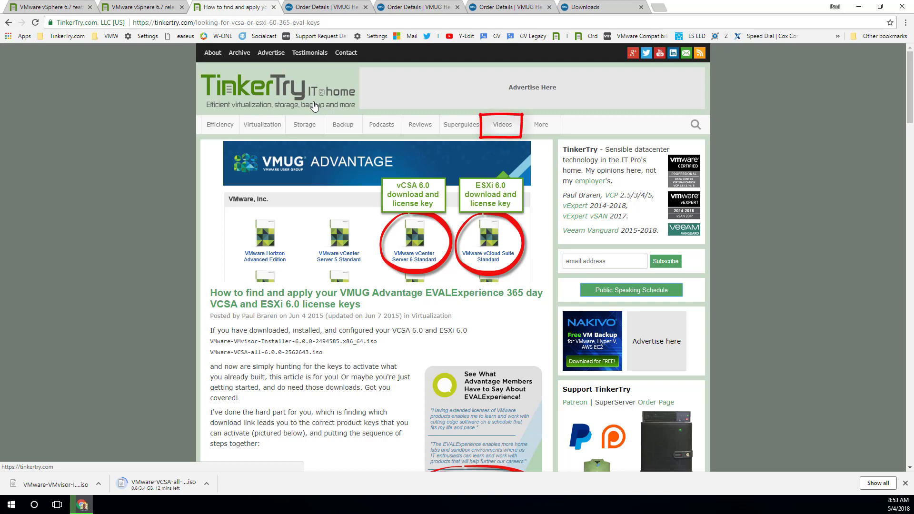
pyautogui.click(313, 106)
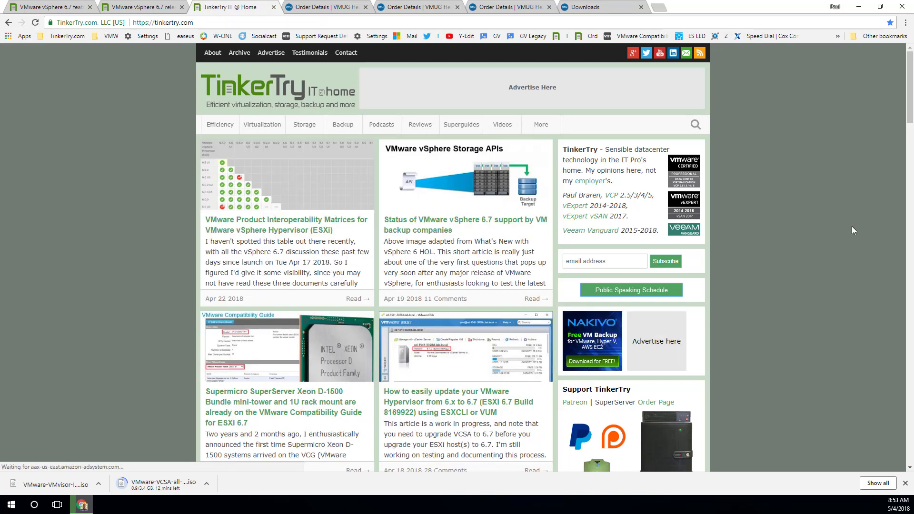